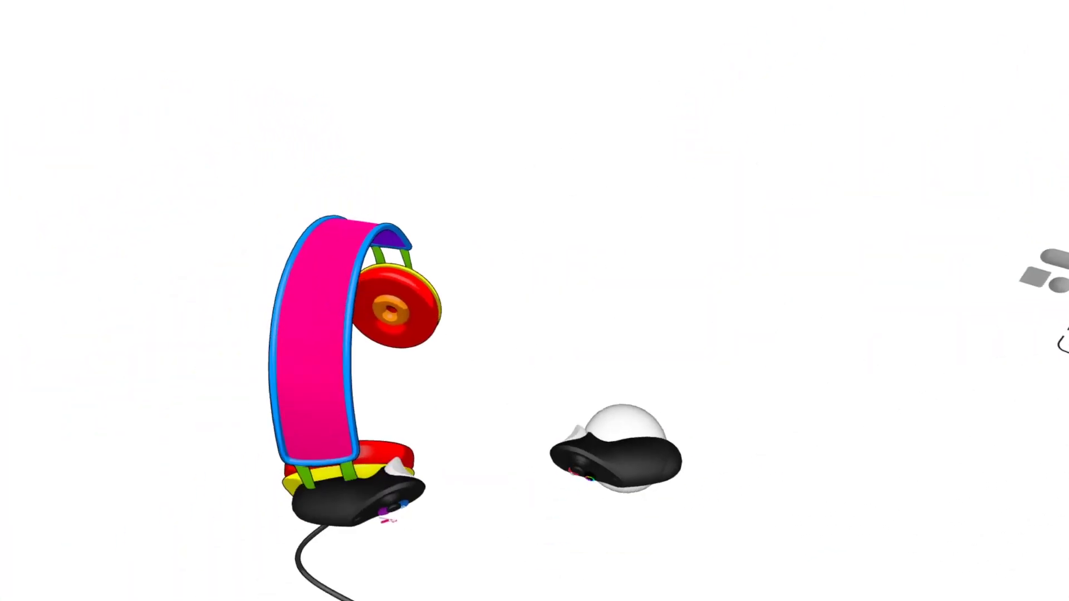
Export the headphones_fin2 model to local storage as OBJ, using metres, Y up axis, split vertices, double-sided faces and render mesh
{"action": "mouse_move", "coordinate": [507, 487]}
{"action": "left_mouse_down"}
{"action": "mouse_move", "coordinate": [593, 467]}
{"action": "mouse_move", "coordinate": [632, 375]}
{"action": "mouse_move", "coordinate": [625, 351]}
{"action": "mouse_move", "coordinate": [700, 441]}
{"action": "mouse_move", "coordinate": [721, 510]}
{"action": "left_mouse_up"}
{"action": "left_click", "coordinate": [657, 498]}
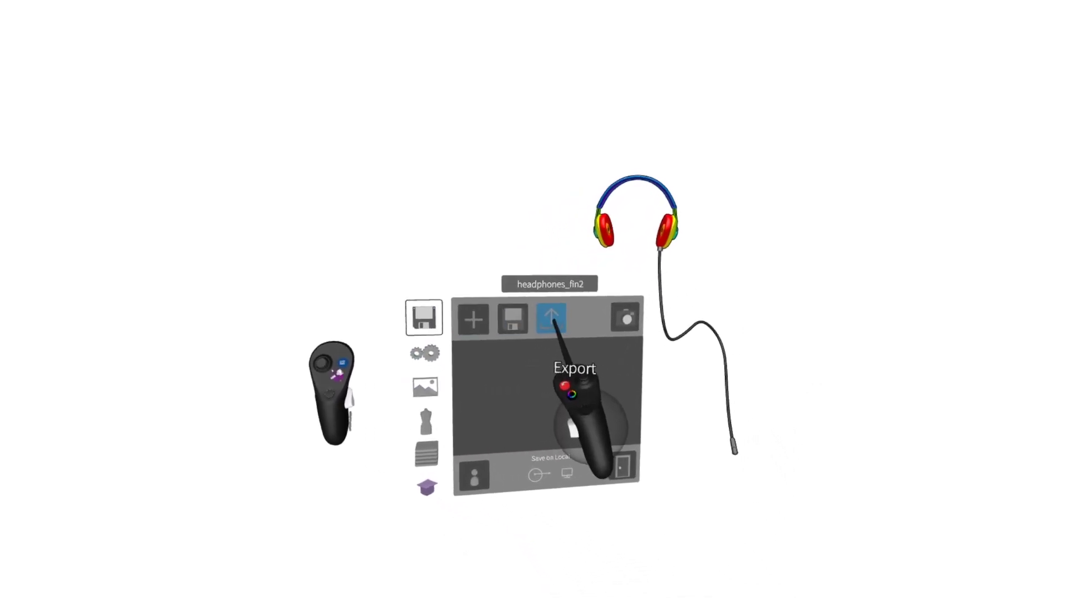
{"action": "left_click", "coordinate": [602, 343]}
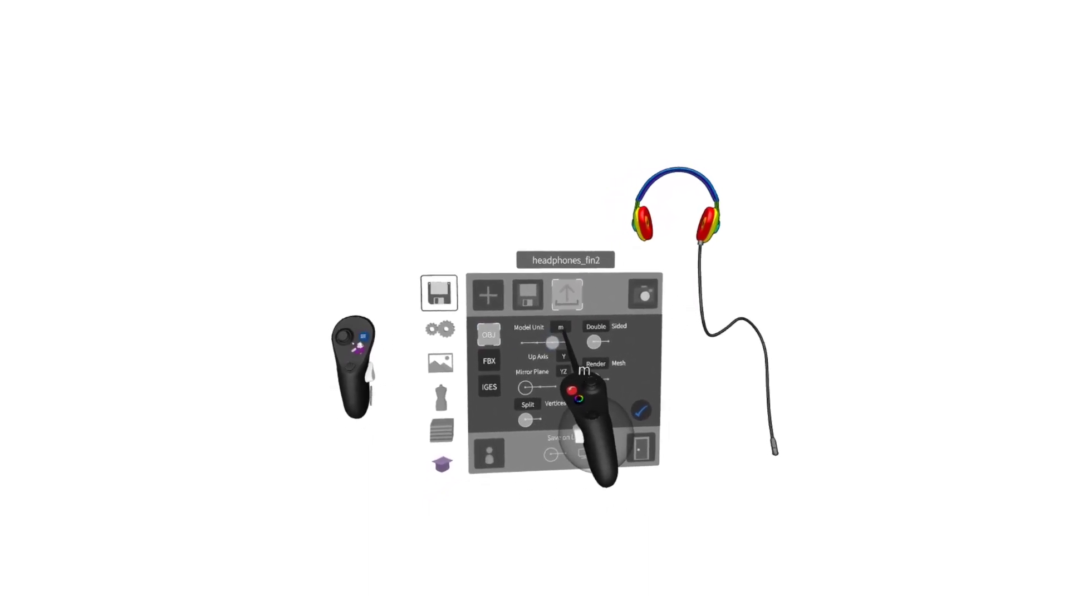
{"action": "left_click_drag", "start_coordinate": [637, 273], "coordinate": [557, 279]}
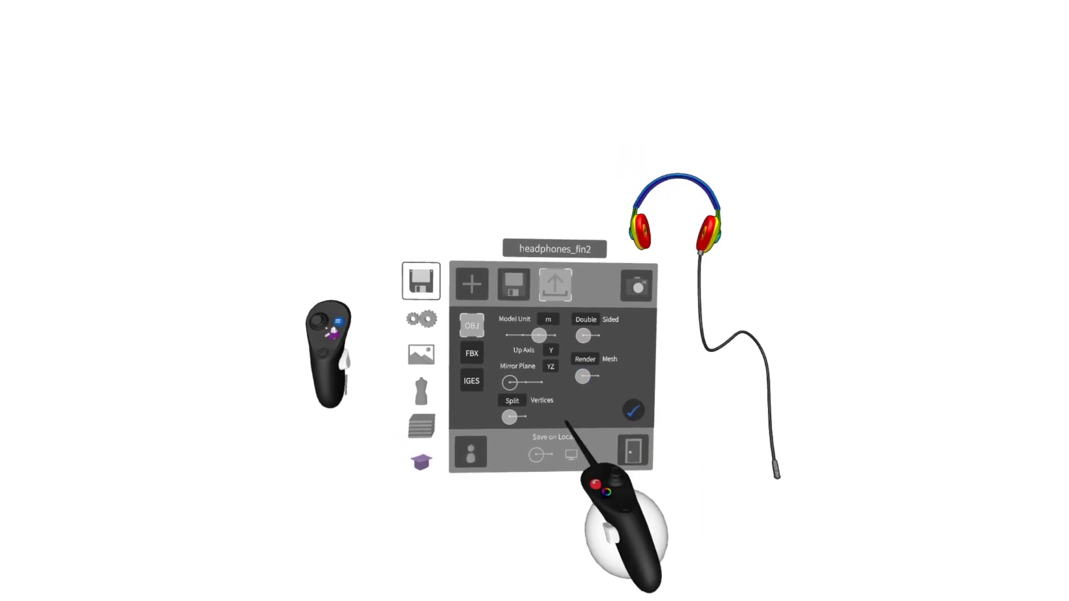
{"action": "left_click", "coordinate": [539, 455]}
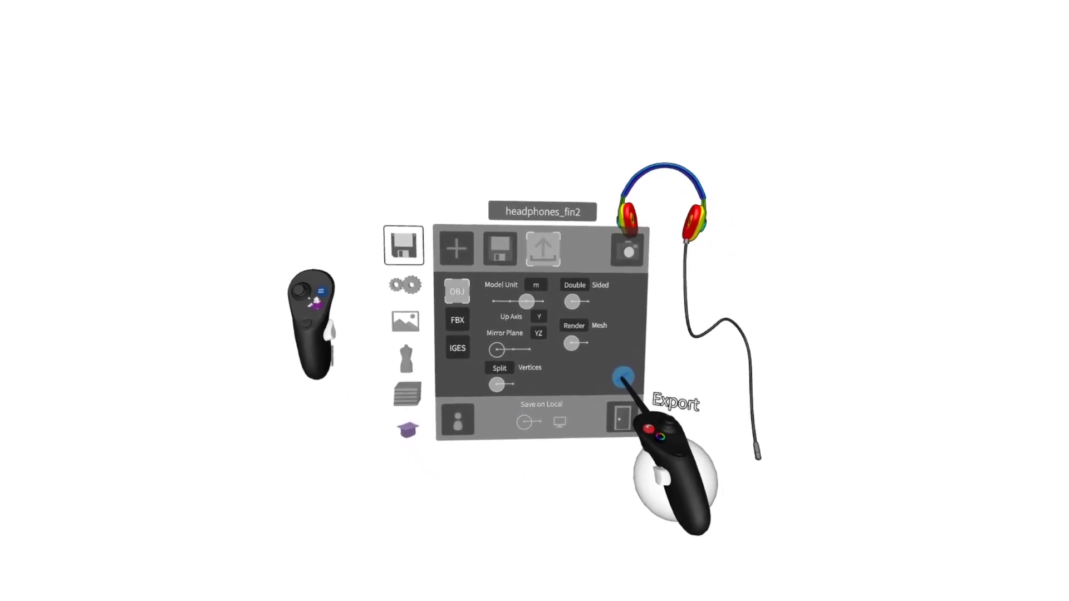
{"action": "left_click", "coordinate": [624, 370]}
{"action": "left_click", "coordinate": [744, 495]}
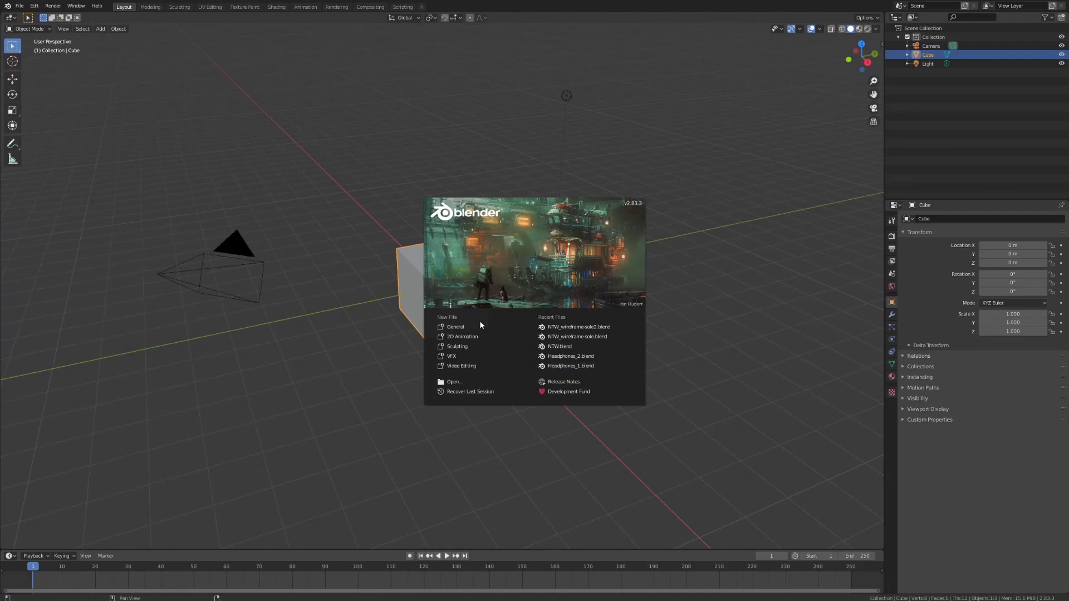
Switch to Blender and import the headphones_fin2 Wavefront (.obj) model into the default scene
{"action": "left_click", "coordinate": [492, 219]}
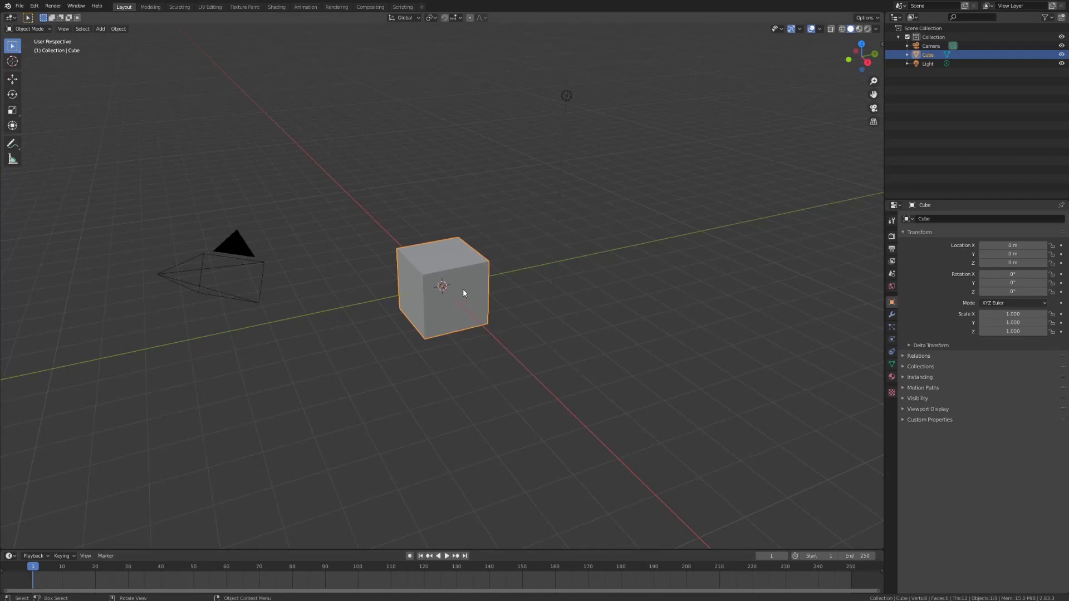
{"action": "left_click", "coordinate": [500, 195]}
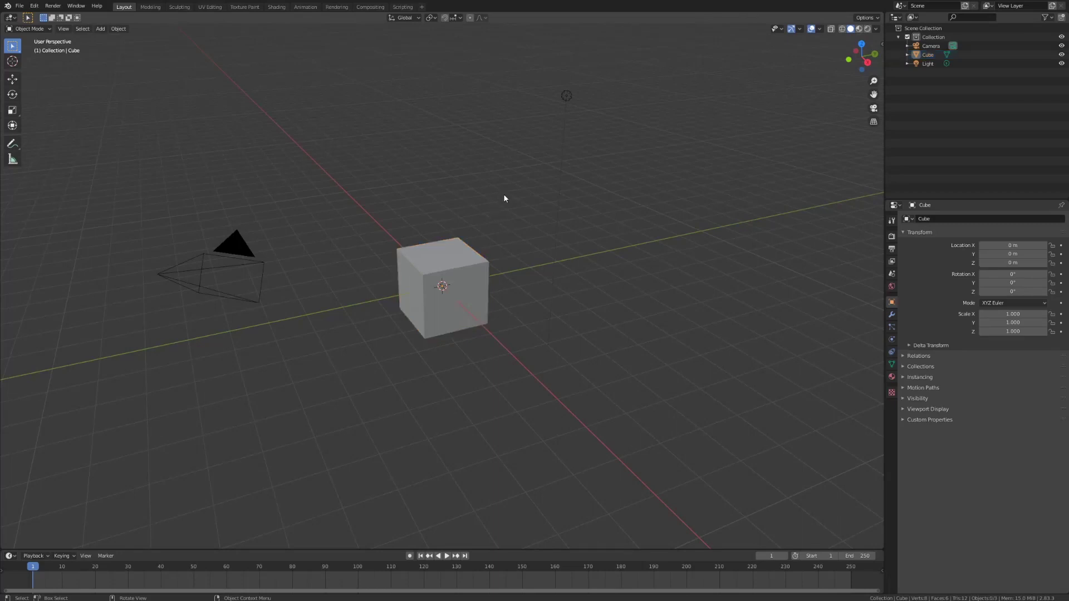
{"action": "left_click", "coordinate": [19, 5]}
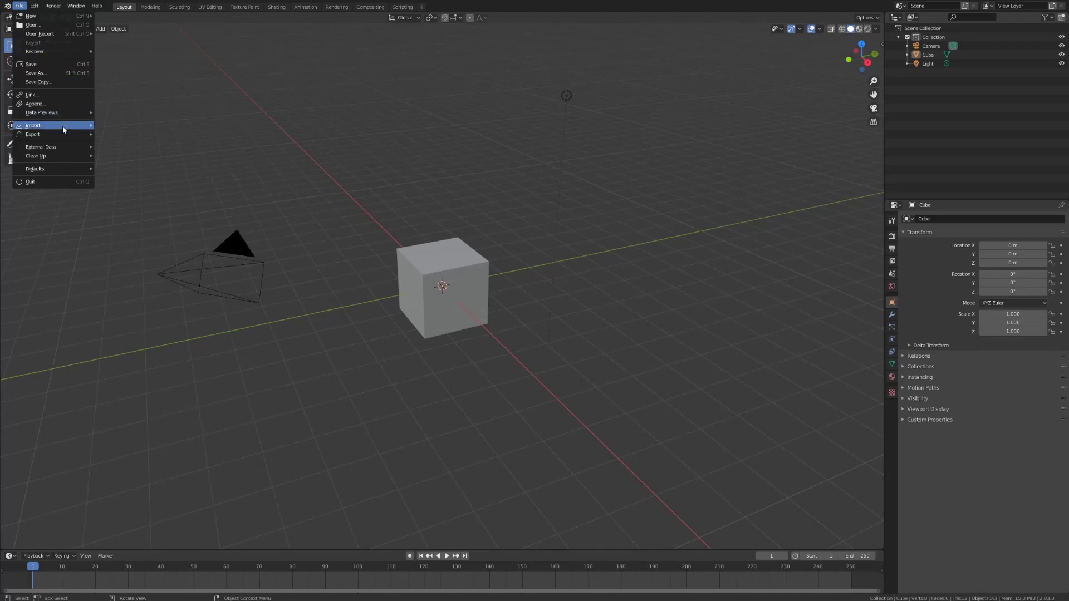
{"action": "mouse_move", "coordinate": [62, 126]}
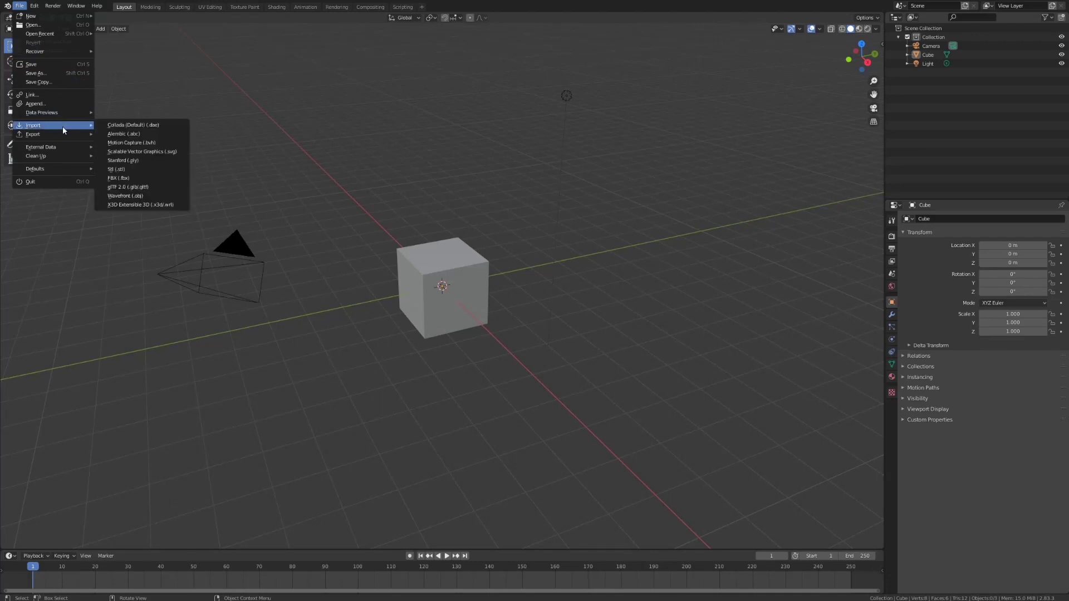
{"action": "left_click", "coordinate": [136, 198]}
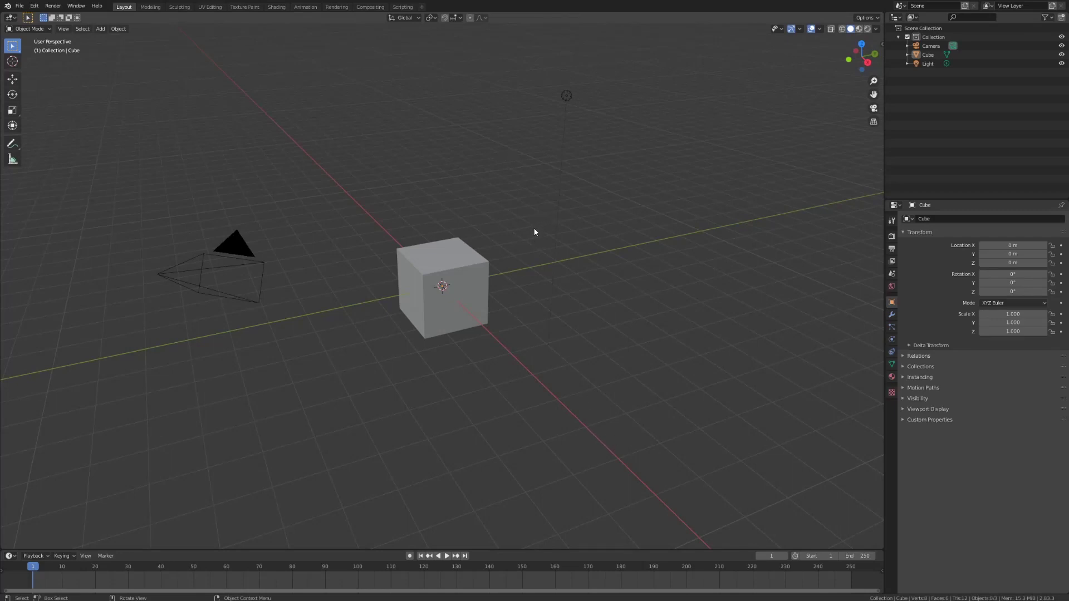
{"action": "key", "text": "ctrl+v"}
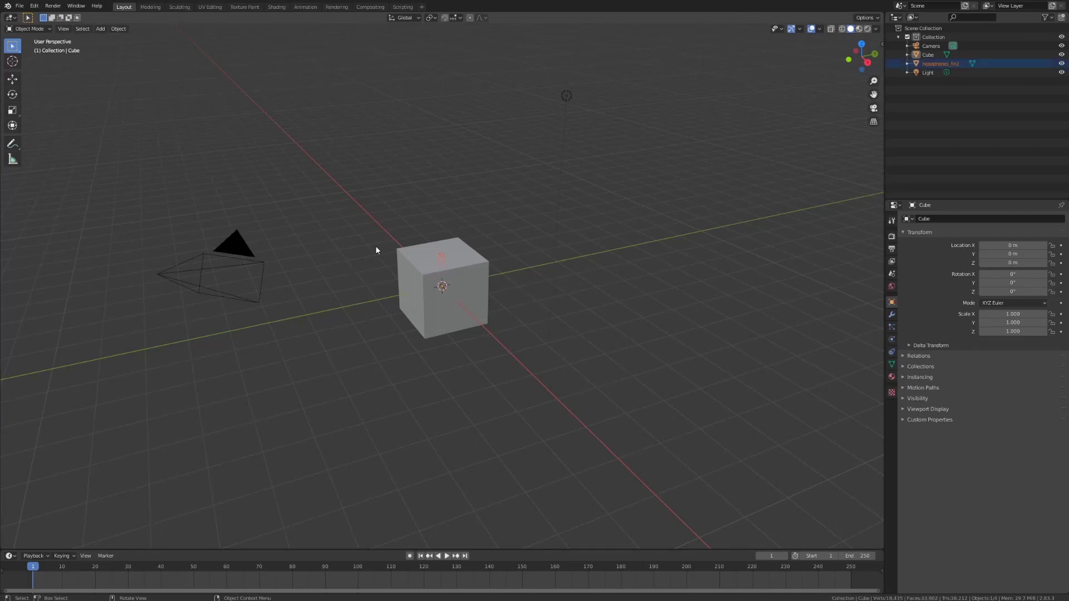
{"action": "left_click", "coordinate": [455, 215]}
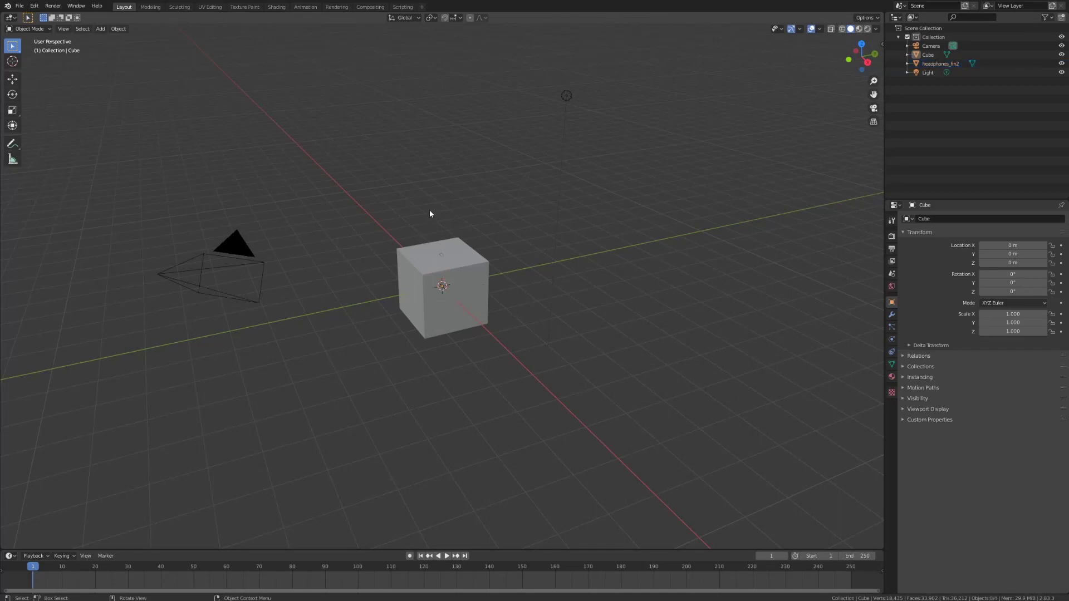
Delete the default cube that encloses the imported headphones
{"action": "scroll", "coordinate": [425, 191], "scroll_direction": "up", "scroll_amount": 3}
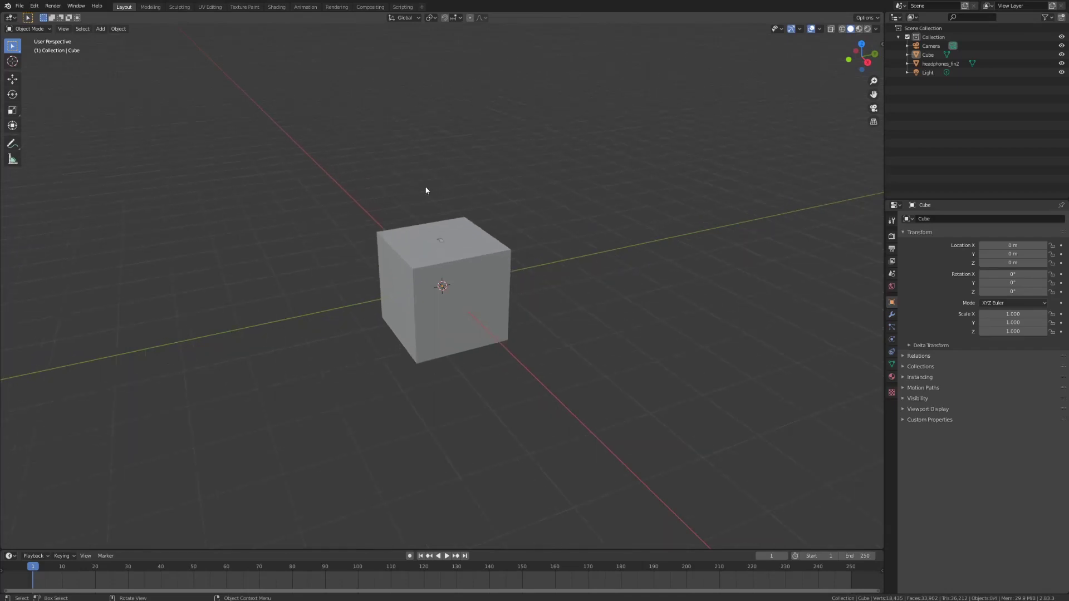
{"action": "scroll", "coordinate": [424, 187], "scroll_direction": "down", "scroll_amount": 10}
{"action": "scroll", "coordinate": [425, 190], "scroll_direction": "down", "scroll_amount": 2}
{"action": "scroll", "coordinate": [426, 265], "scroll_direction": "up", "scroll_amount": 8}
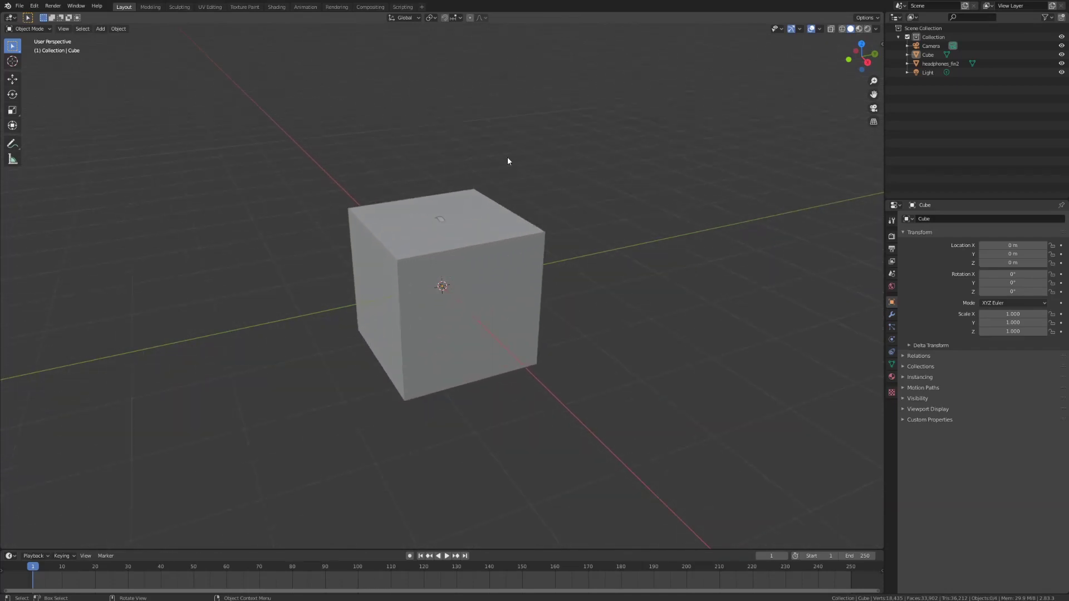
{"action": "left_click", "coordinate": [491, 224]}
{"action": "key", "text": "Delete"}
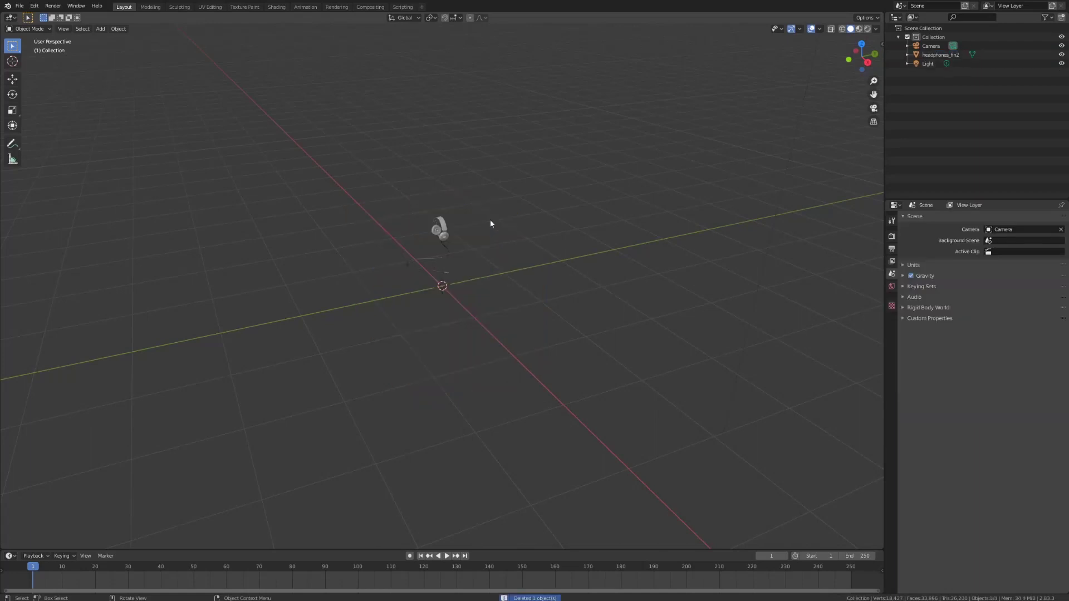
Examine the imported headphones and their cable from several angles and distances
{"action": "scroll", "coordinate": [419, 210], "scroll_direction": "up", "scroll_amount": 5}
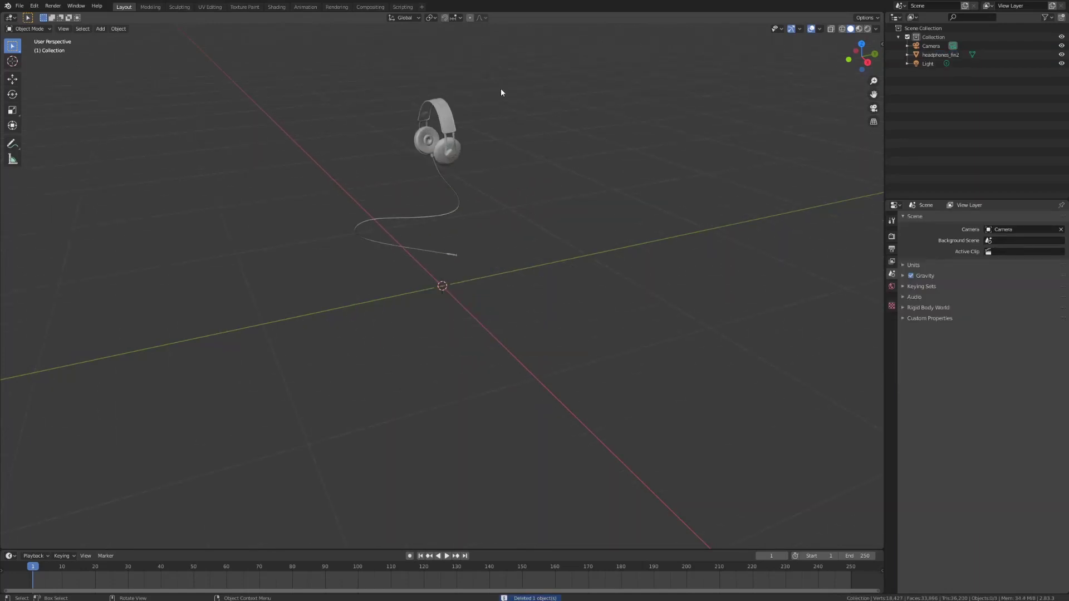
{"action": "scroll", "coordinate": [493, 143], "scroll_direction": "down", "scroll_amount": 8}
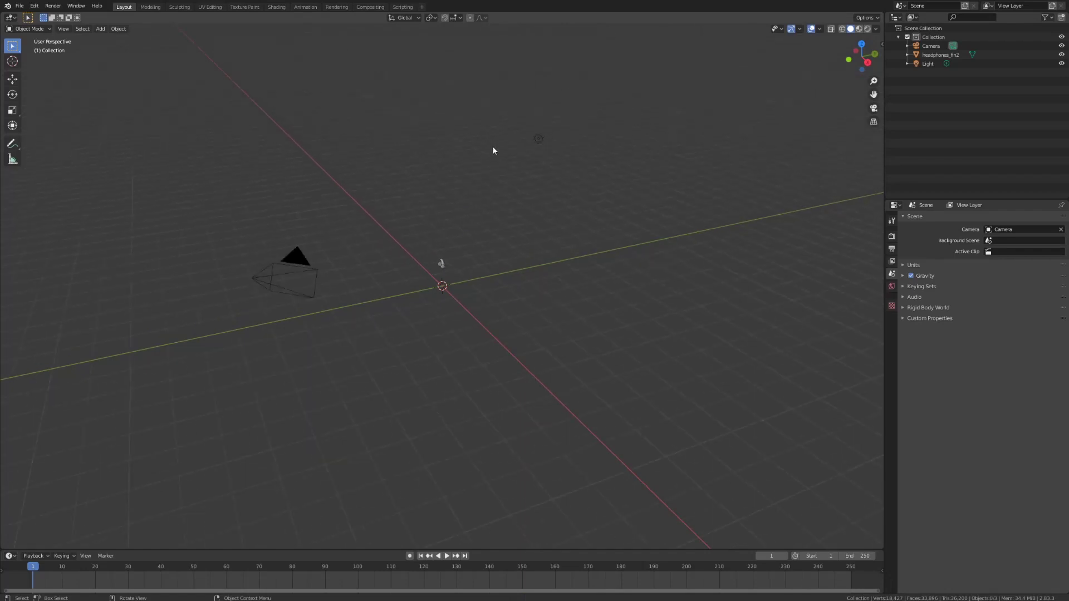
{"action": "scroll", "coordinate": [478, 215], "scroll_direction": "up", "scroll_amount": 6}
{"action": "scroll", "coordinate": [470, 210], "scroll_direction": "down", "scroll_amount": 6}
{"action": "scroll", "coordinate": [468, 200], "scroll_direction": "up", "scroll_amount": 5}
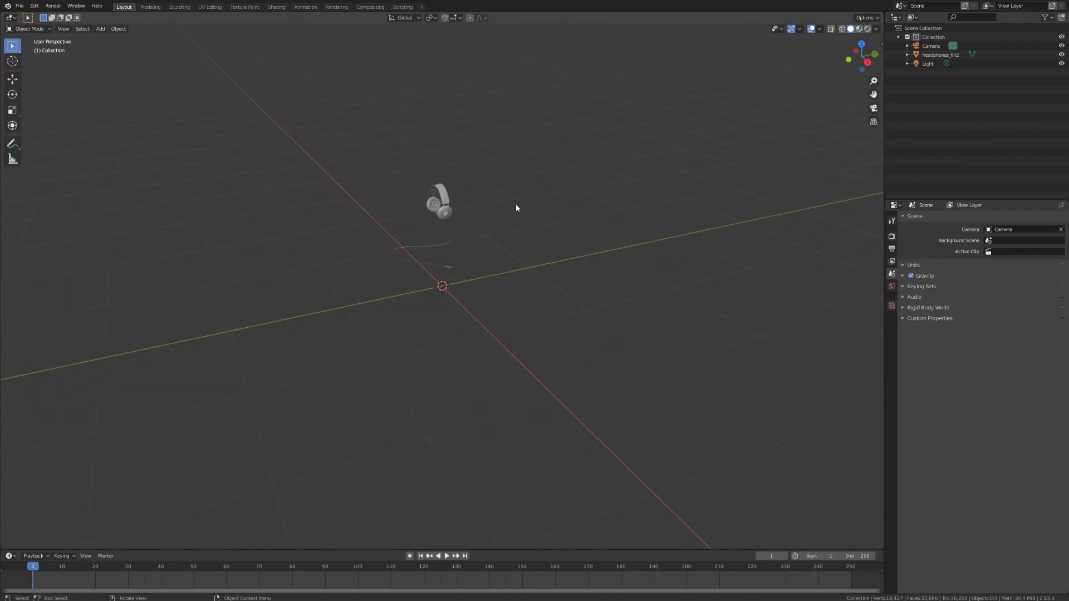
{"action": "middle_click_drag", "start_coordinate": [539, 189], "coordinate": [480, 186], "text": "shift"}
{"action": "scroll", "coordinate": [454, 181], "scroll_direction": "up", "scroll_amount": 5}
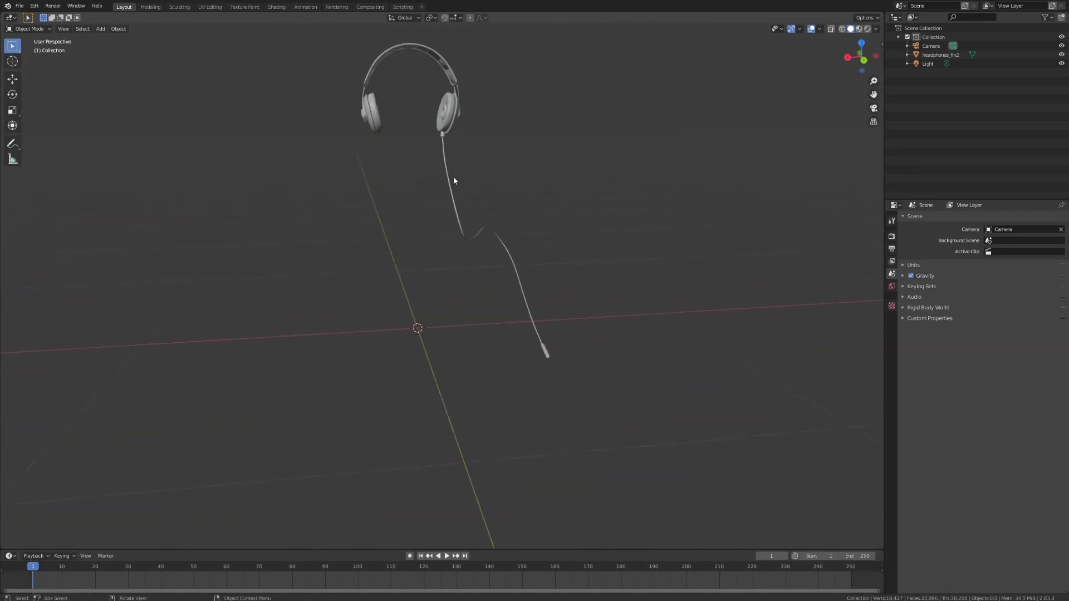
{"action": "middle_click_drag", "start_coordinate": [561, 164], "coordinate": [555, 207]}
{"action": "scroll", "coordinate": [554, 222], "scroll_direction": "down", "scroll_amount": 3}
{"action": "scroll", "coordinate": [511, 217], "scroll_direction": "up", "scroll_amount": 2}
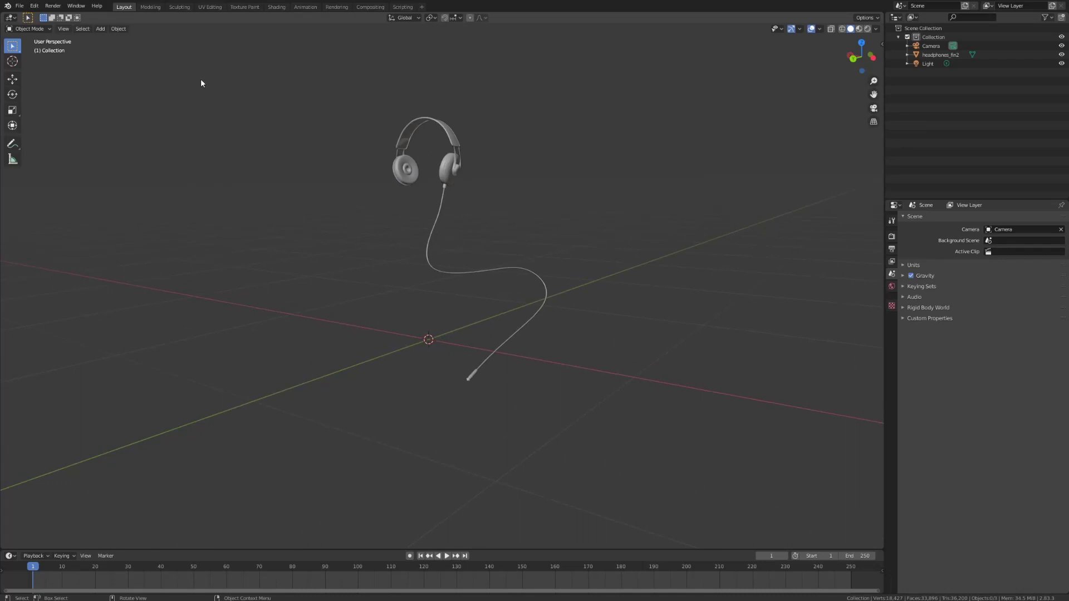
Separate the headphones_fin2 mesh by material in Edit Mode, return to Object Mode and deselect everything
{"action": "left_click", "coordinate": [1005, 57]}
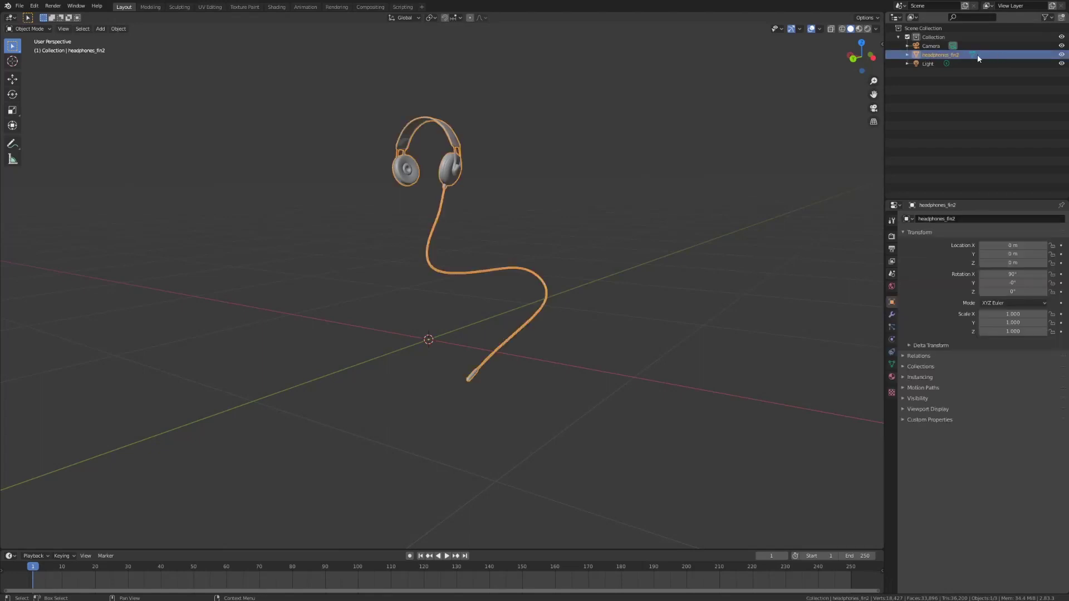
{"action": "left_click", "coordinate": [38, 31]}
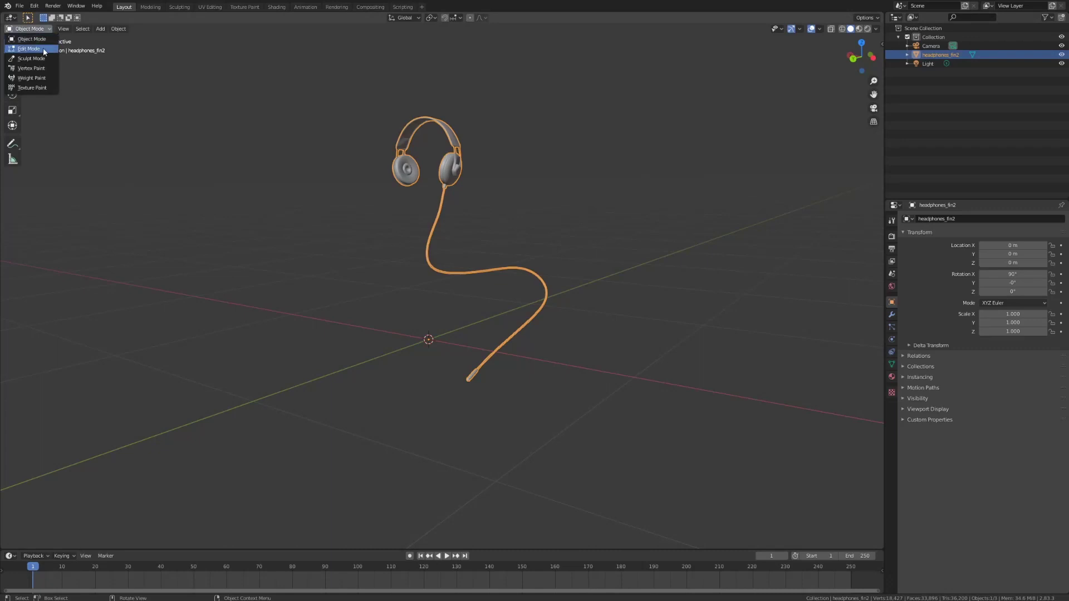
{"action": "left_click", "coordinate": [42, 47]}
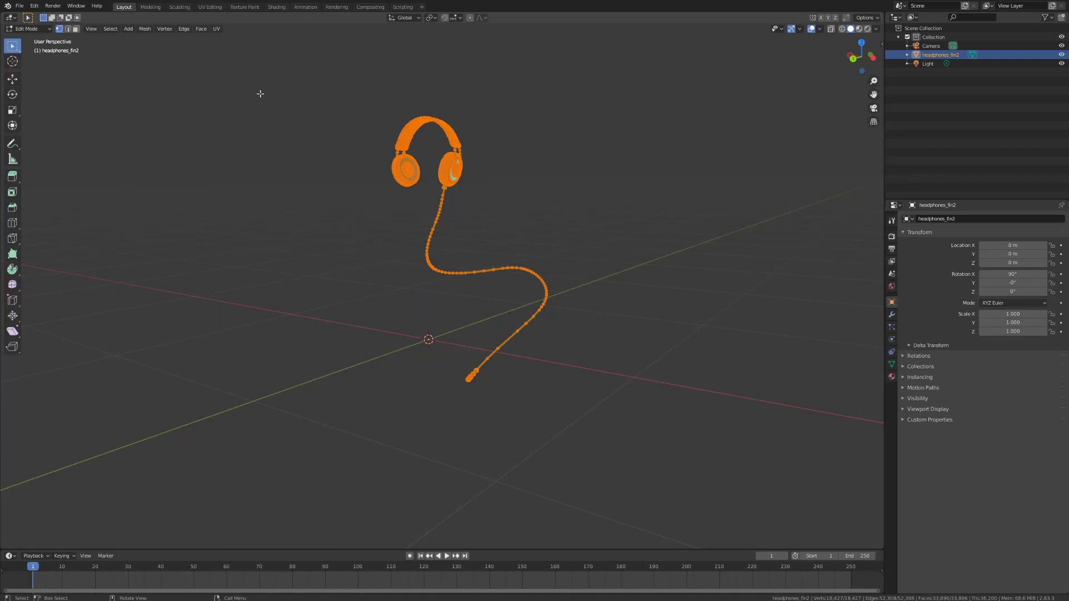
{"action": "key", "text": "p"}
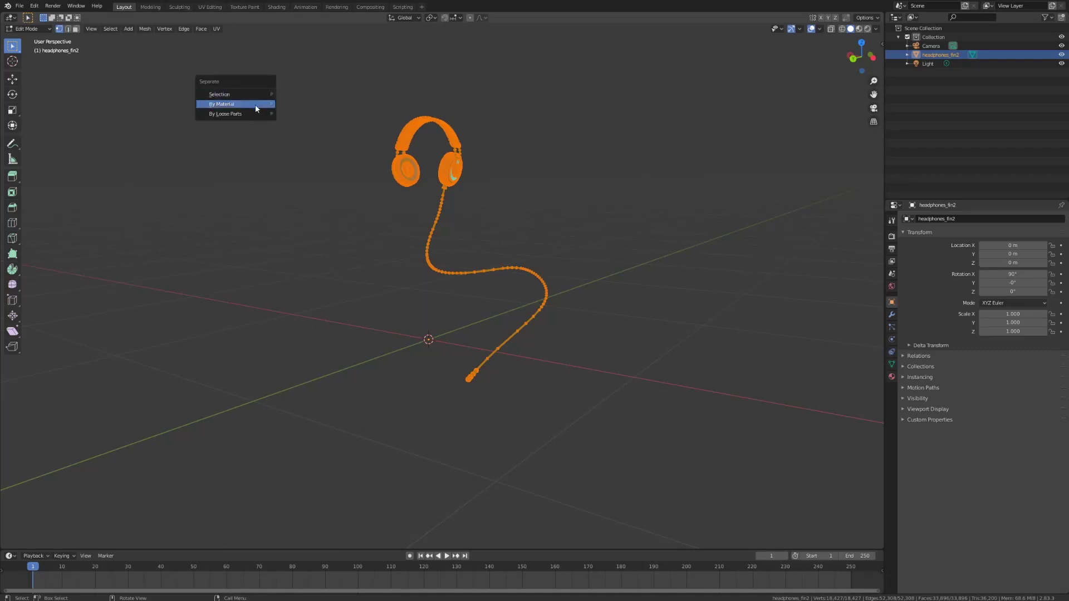
{"action": "left_click", "coordinate": [255, 105]}
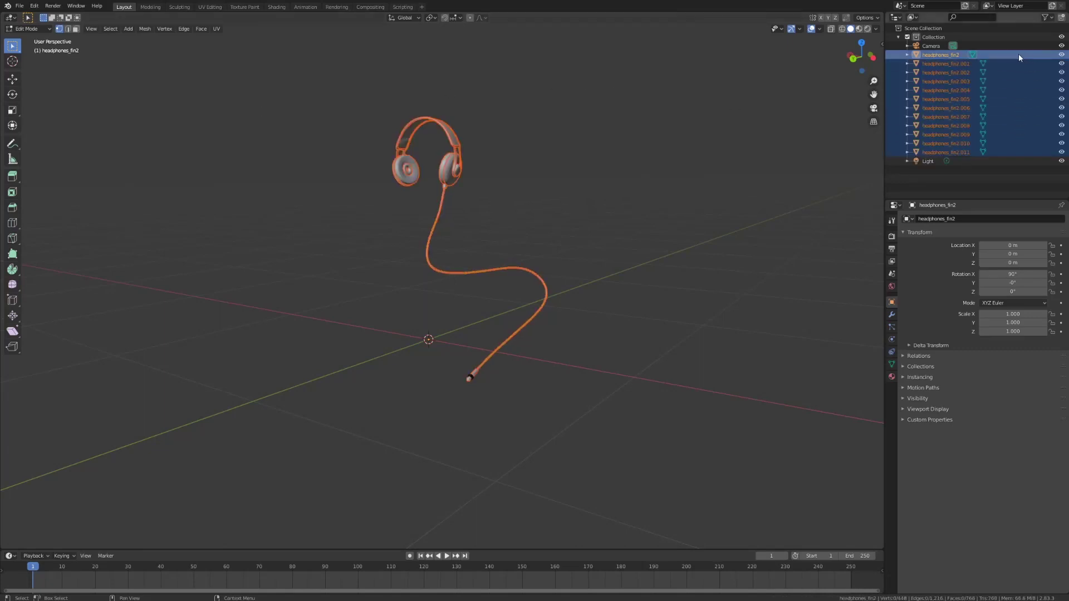
{"action": "left_click", "coordinate": [29, 26]}
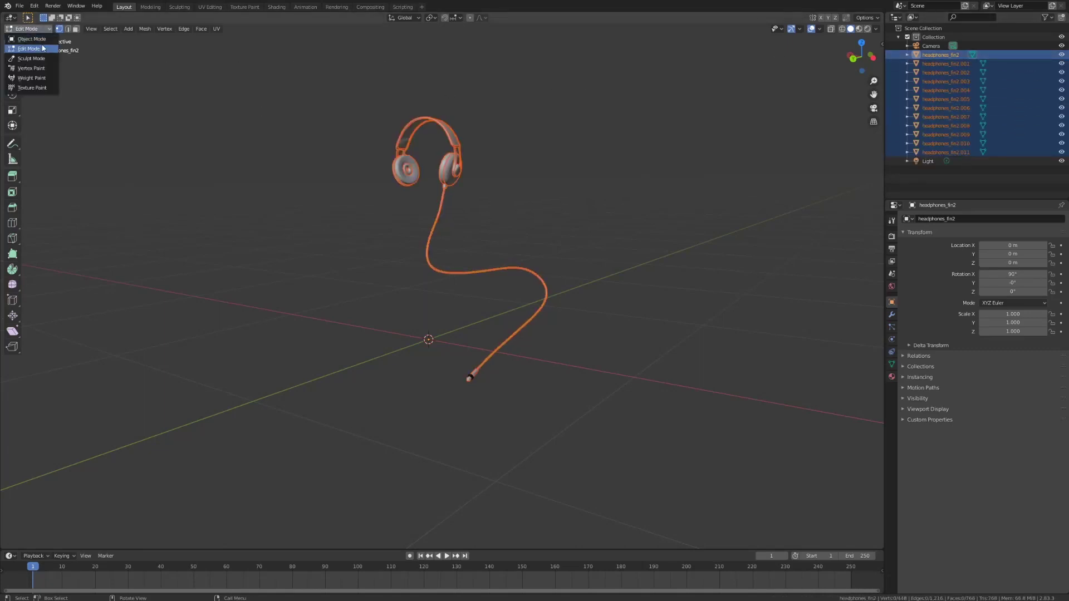
{"action": "left_click", "coordinate": [42, 35]}
{"action": "left_click", "coordinate": [318, 90]}
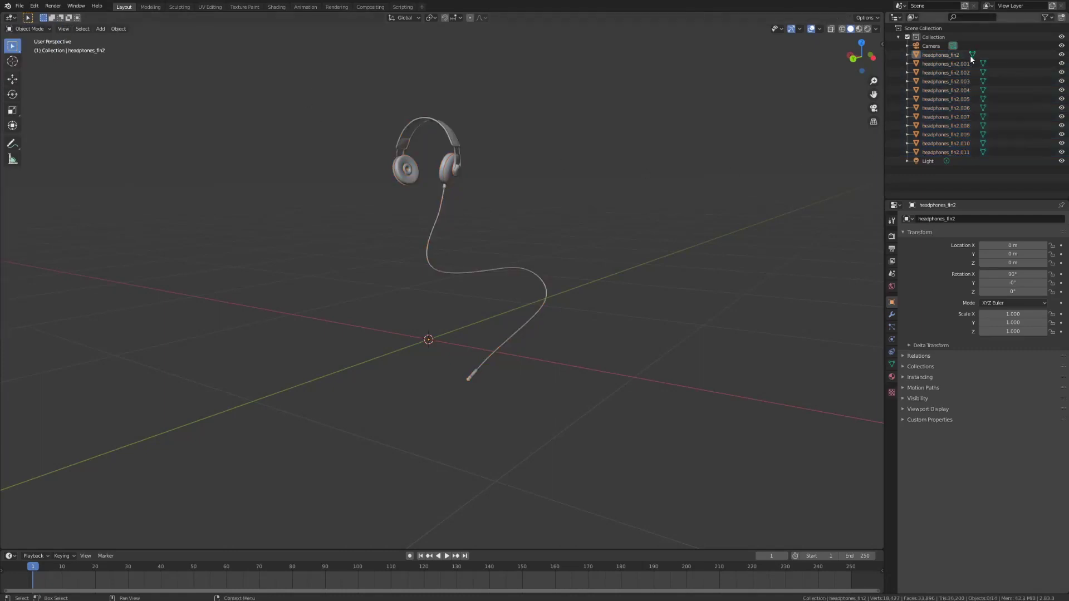
Identify the part headphones_fin2.001 by toggling its visibility and rename it as shell
{"action": "left_click_drag", "start_coordinate": [1064, 163], "coordinate": [1061, 126]}
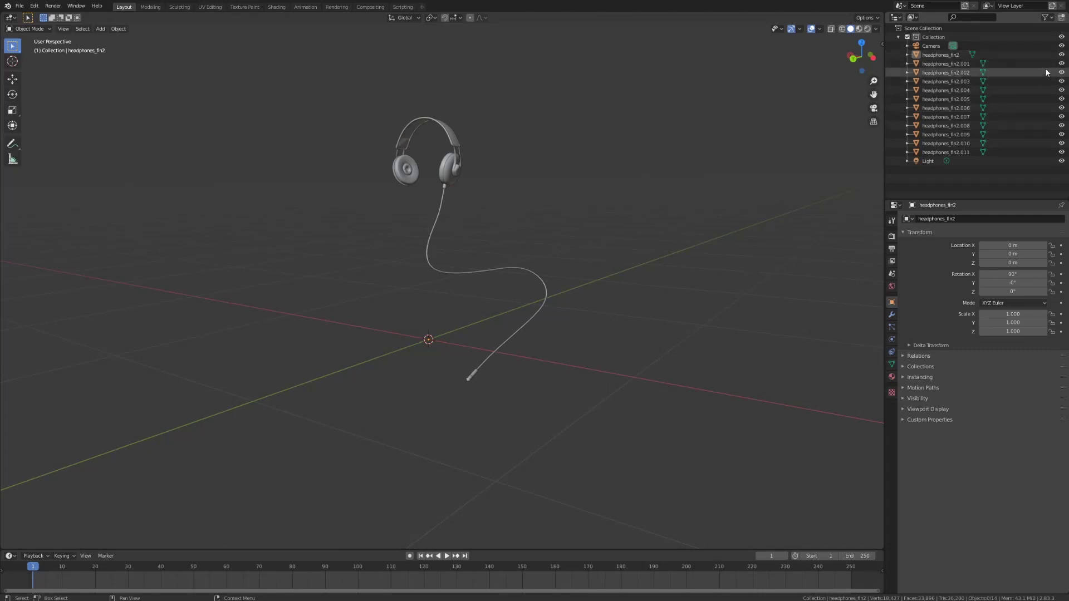
{"action": "left_click", "coordinate": [1062, 64]}
{"action": "left_click", "coordinate": [1063, 63]}
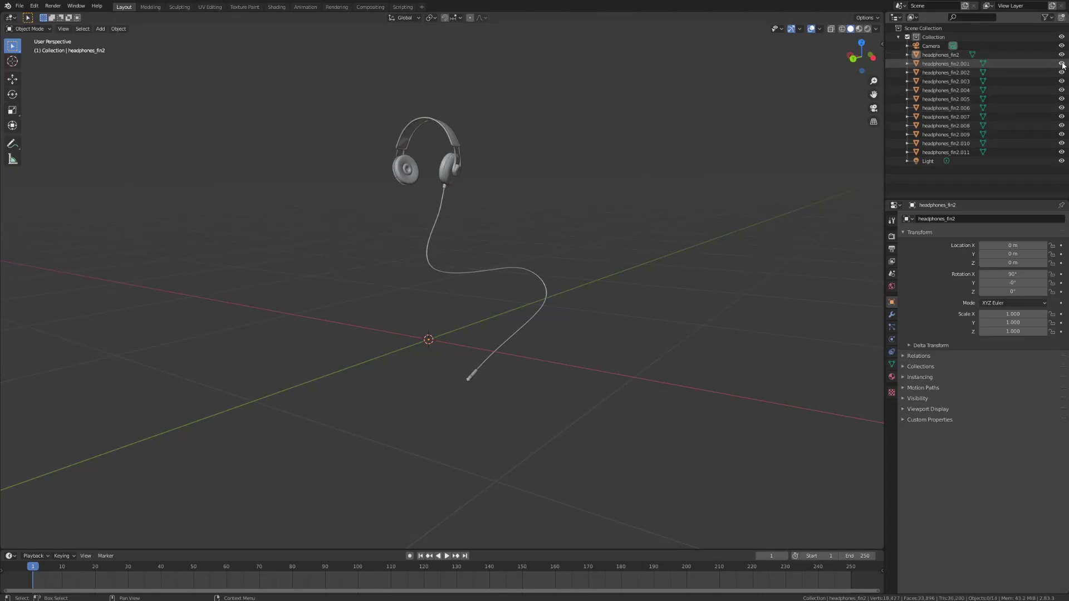
{"action": "double_click", "coordinate": [951, 65]}
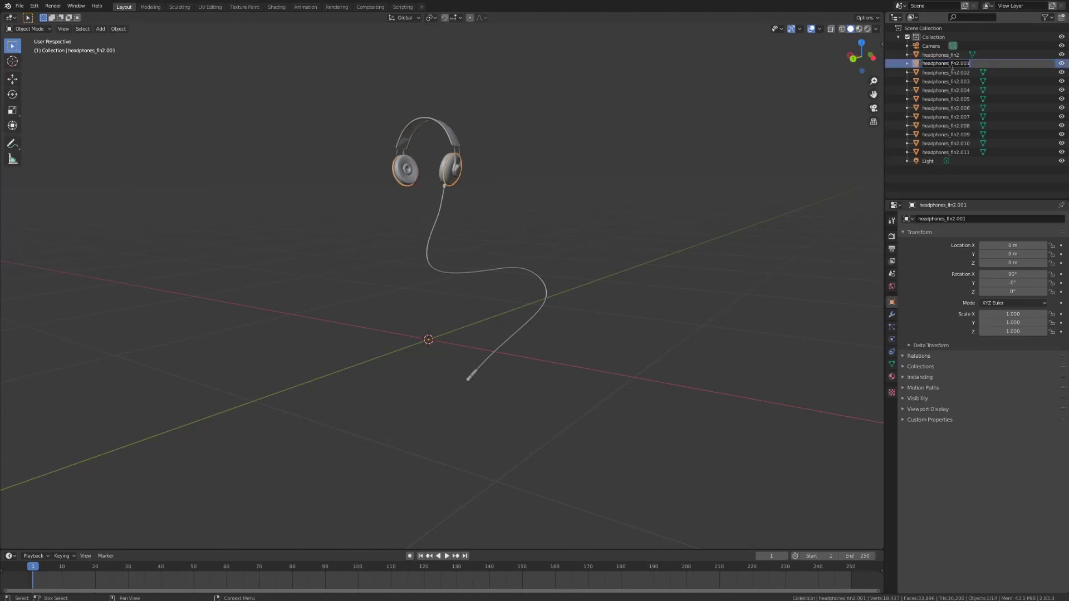
{"action": "type", "text": "shell"}
{"action": "key", "text": "Return"}
{"action": "left_click", "coordinate": [751, 131]}
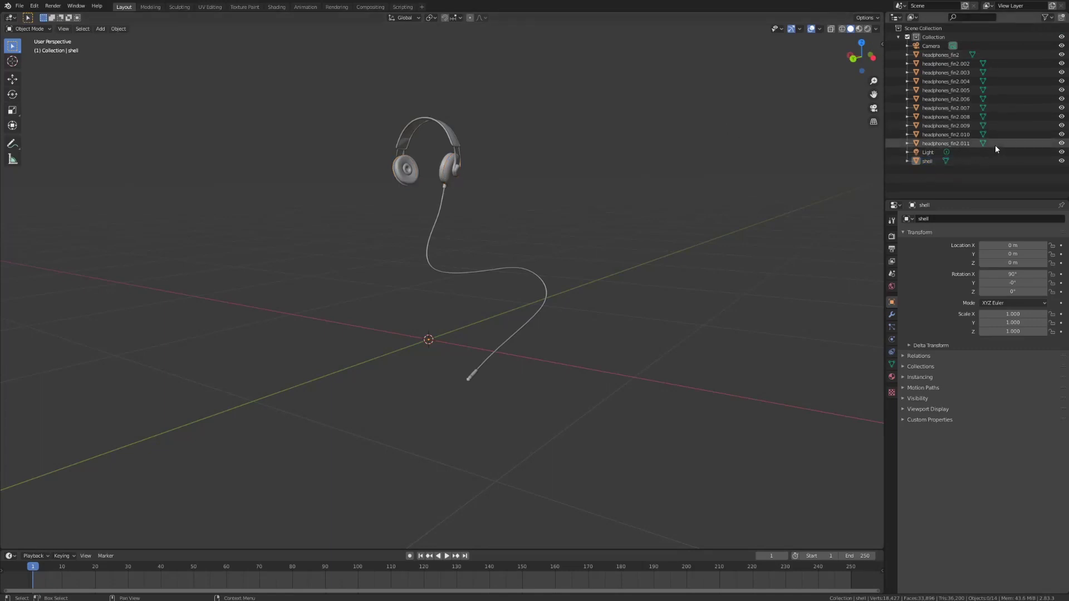
Hide the parts headphones_fin2.002 to .005 and headphones_fin2.009 to .011 in the viewport
{"action": "mouse_move", "coordinate": [648, 148]}
{"action": "middle_mouse_down"}
{"action": "mouse_move", "coordinate": [623, 148]}
{"action": "mouse_move", "coordinate": [646, 146]}
{"action": "middle_mouse_up"}
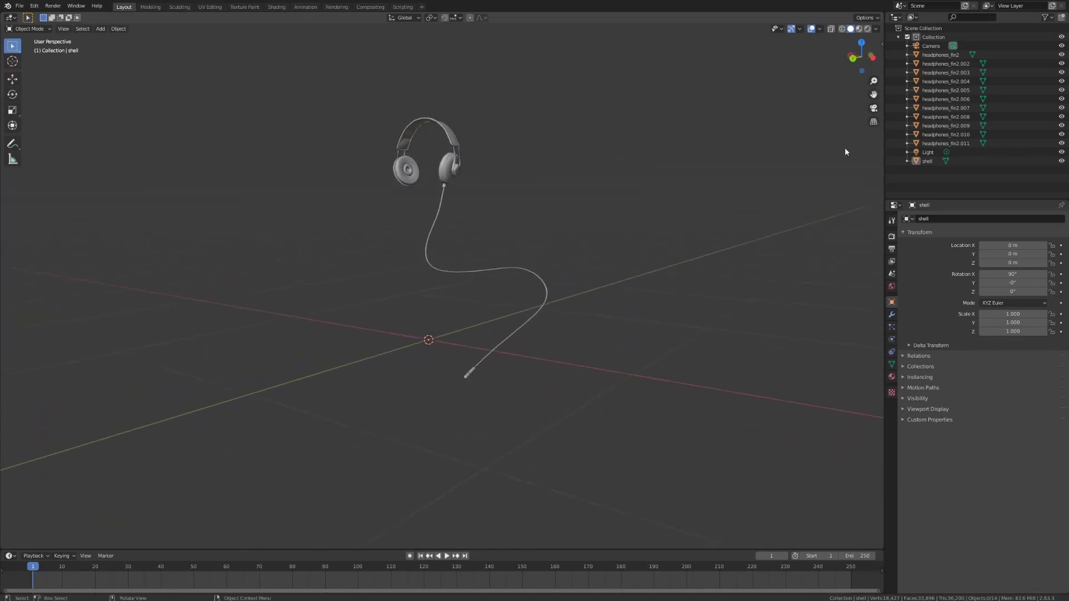
{"action": "left_click_drag", "start_coordinate": [1062, 143], "coordinate": [1063, 127]}
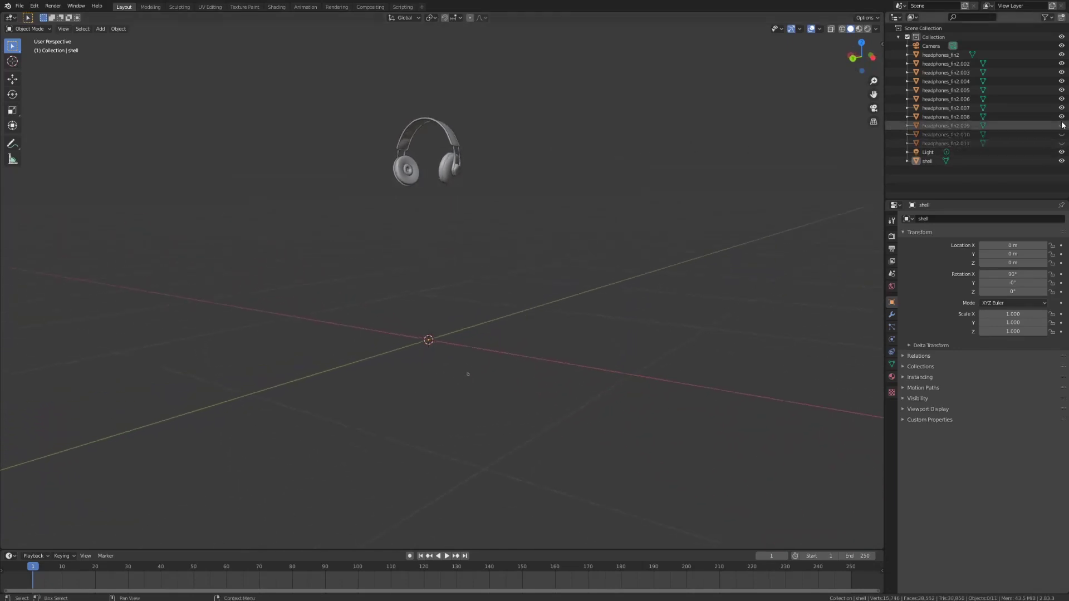
{"action": "left_click_drag", "start_coordinate": [1062, 64], "coordinate": [1062, 82]}
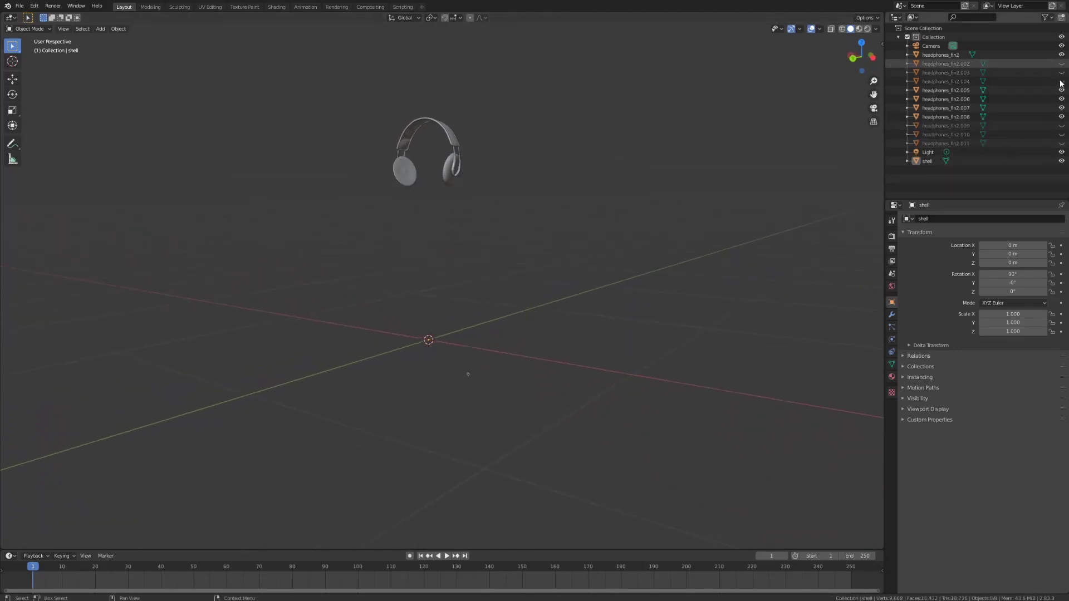
{"action": "left_click", "coordinate": [1062, 89]}
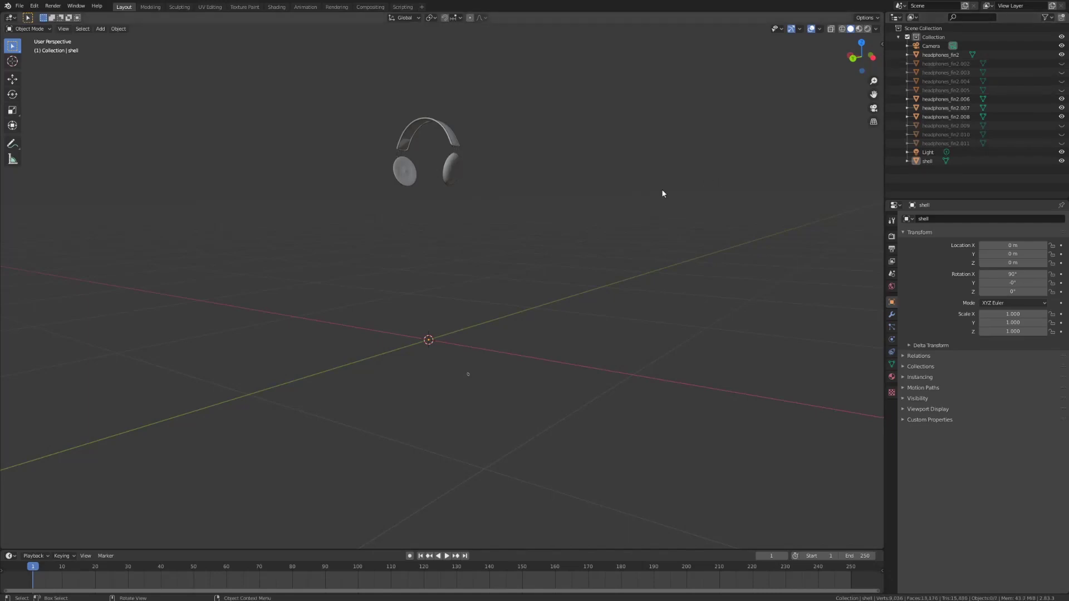